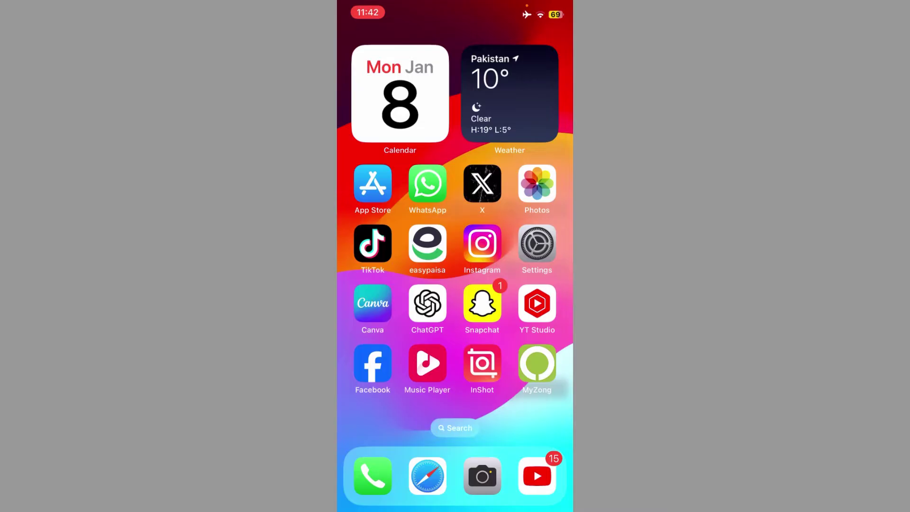
Step: Open Instagram to check its feed and stories, then close it to the Home Screen
{"action": "left_click", "coordinate": [482, 244]}
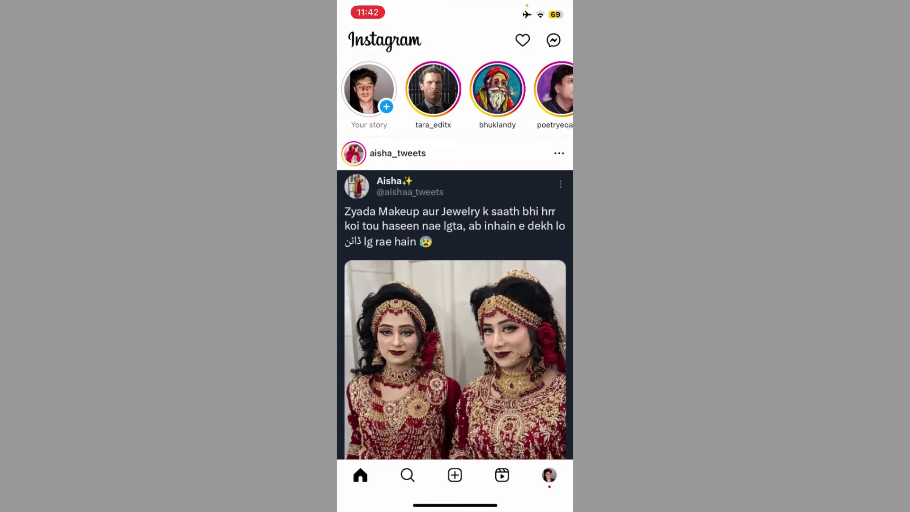
{"action": "left_click_drag", "start_coordinate": [455, 506], "coordinate": [455, 284]}
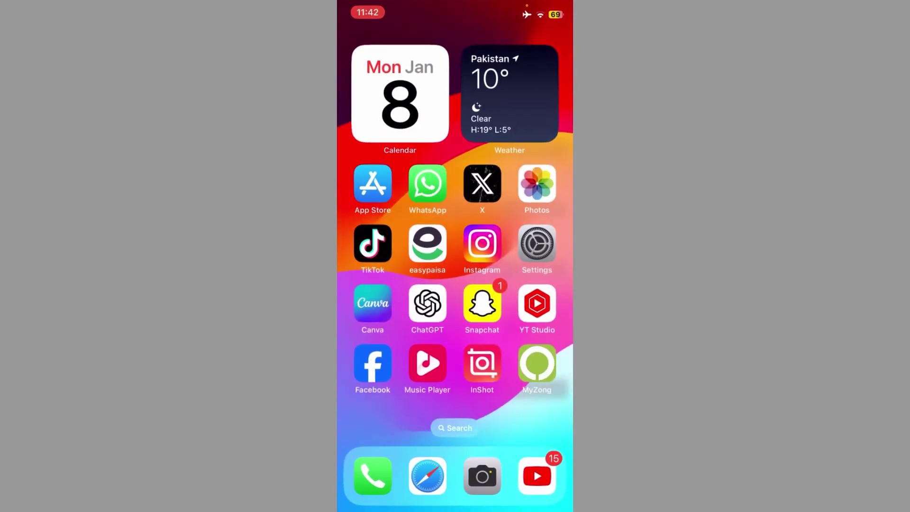
Step: Launch Settings and go into the General page
{"action": "left_click", "coordinate": [537, 243]}
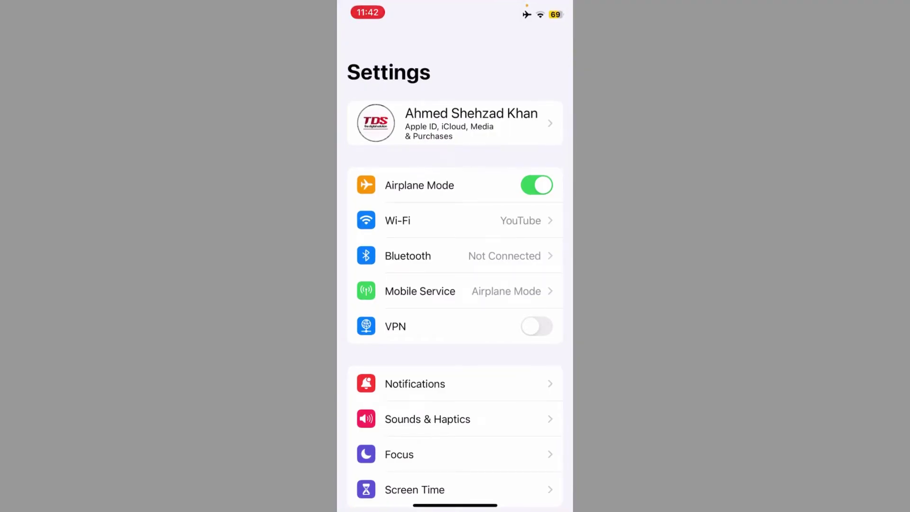
{"action": "scroll", "coordinate": [456, 284], "scroll_direction": "down", "scroll_amount": 5}
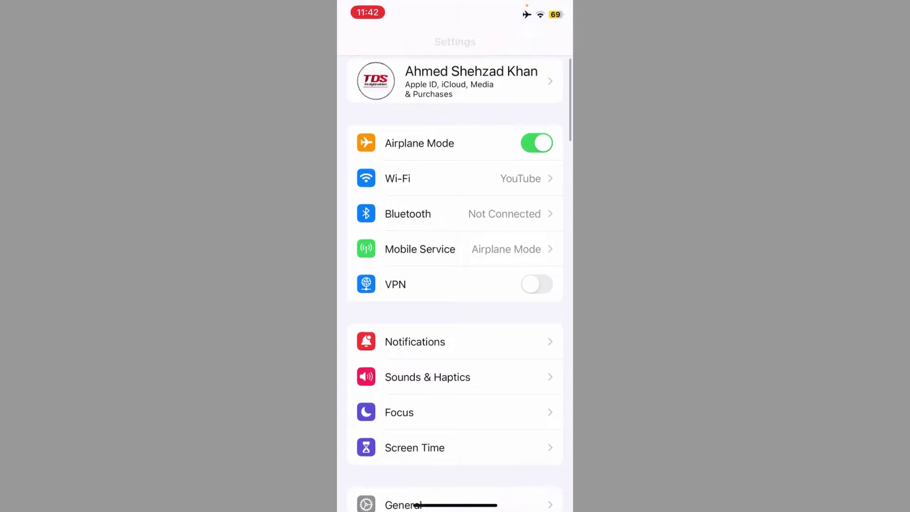
{"action": "left_click", "coordinate": [403, 304]}
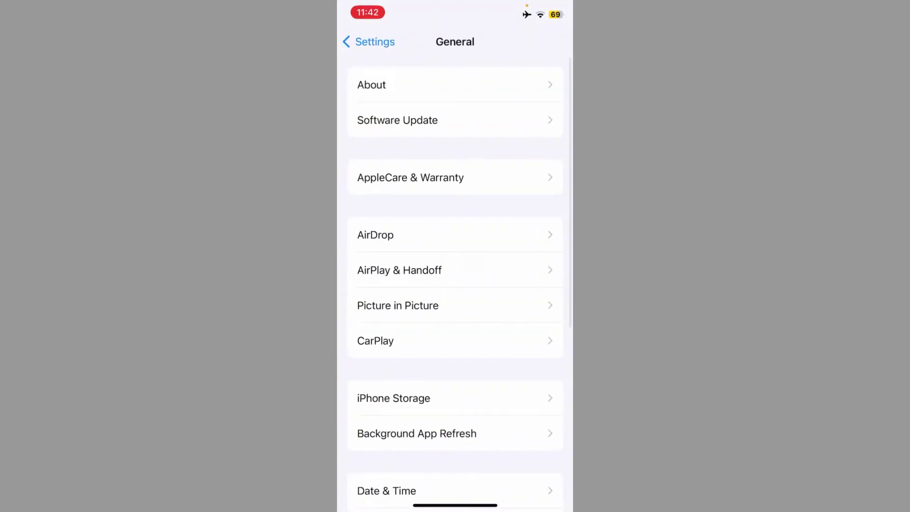
{"action": "scroll", "coordinate": [455, 284], "scroll_direction": "down", "scroll_amount": 2}
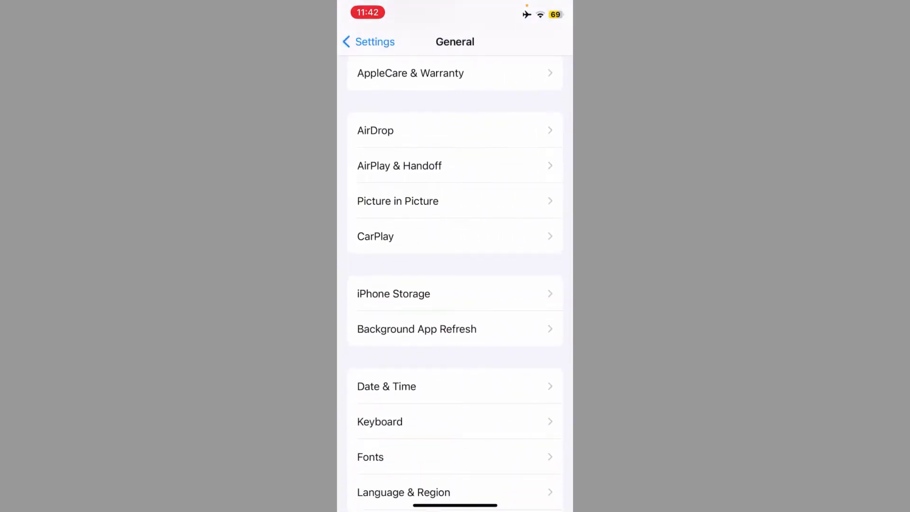
{"action": "left_click", "coordinate": [393, 293]}
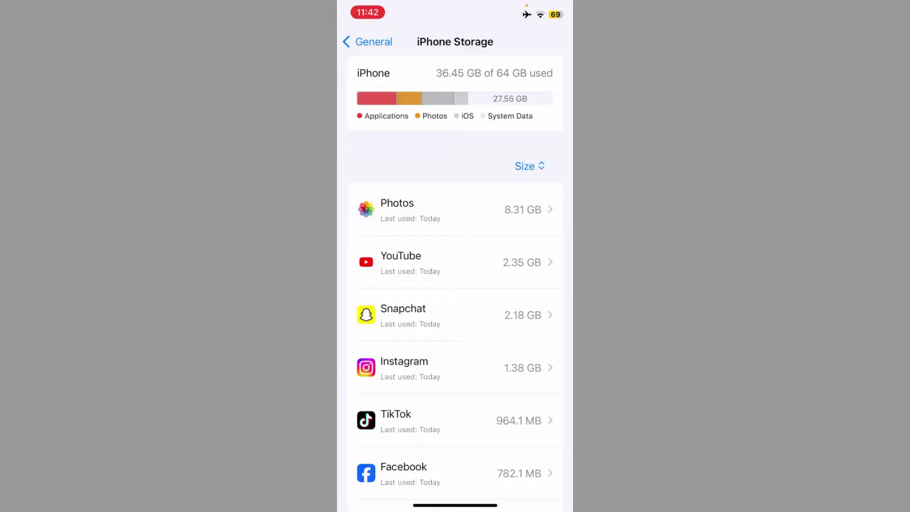
{"action": "scroll", "coordinate": [455, 284], "scroll_direction": "down", "scroll_amount": 3}
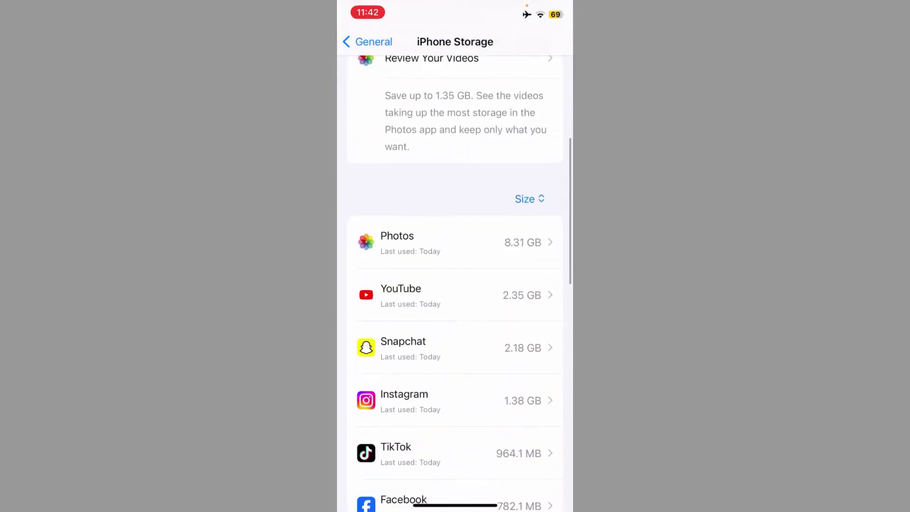
{"action": "left_click", "coordinate": [404, 400]}
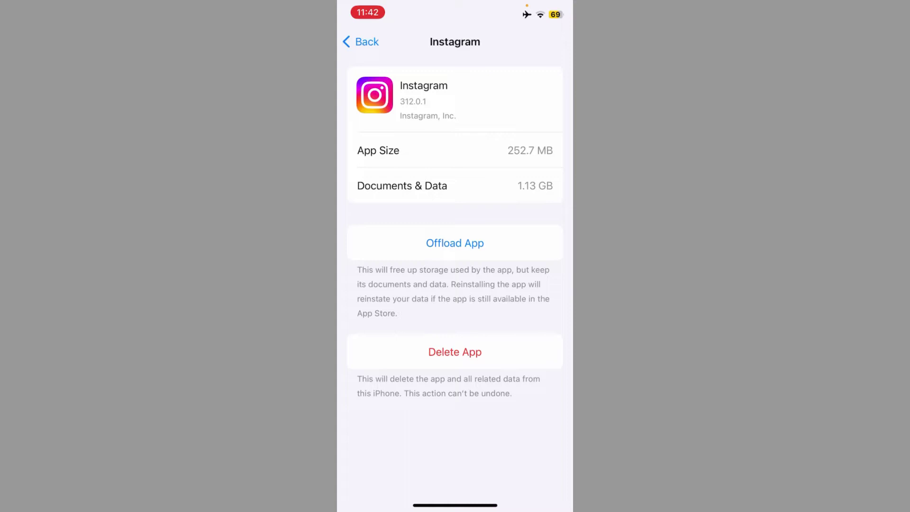
{"action": "left_click", "coordinate": [455, 243]}
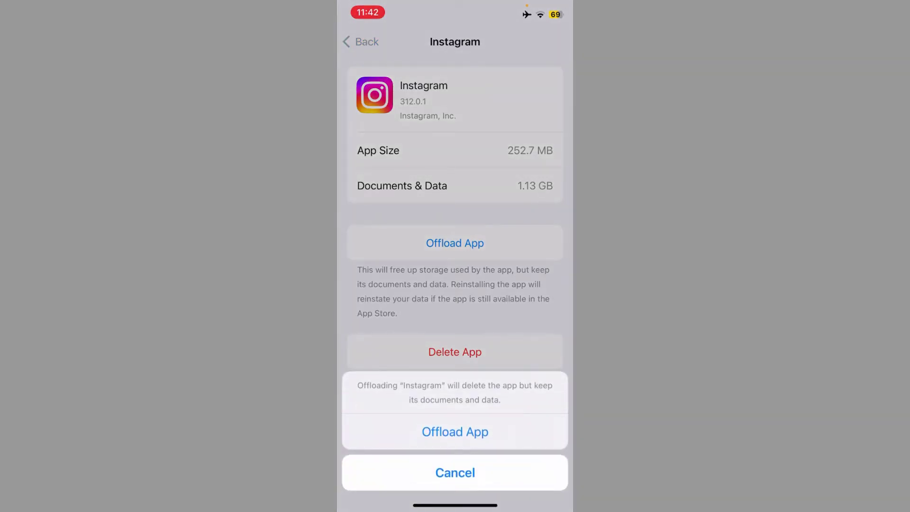
{"action": "left_click", "coordinate": [455, 472]}
{"action": "left_click", "coordinate": [362, 42]}
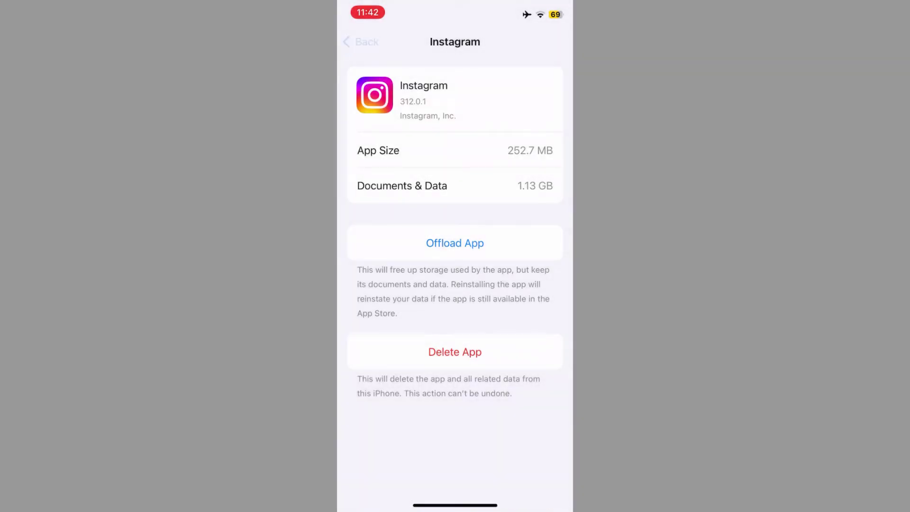
Step: Confirm VPN & Device Management shows the VPN as Not Connected
{"action": "left_click", "coordinate": [369, 42]}
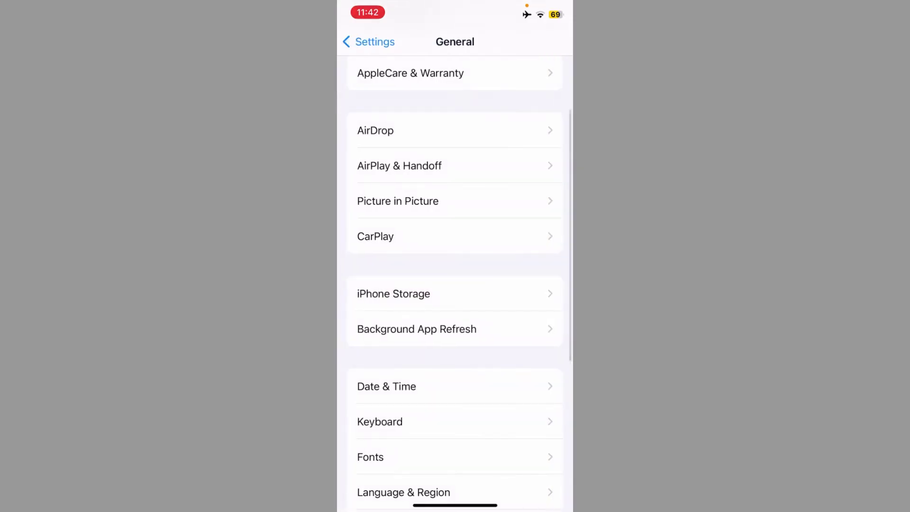
{"action": "scroll", "coordinate": [456, 284], "scroll_direction": "down", "scroll_amount": 5}
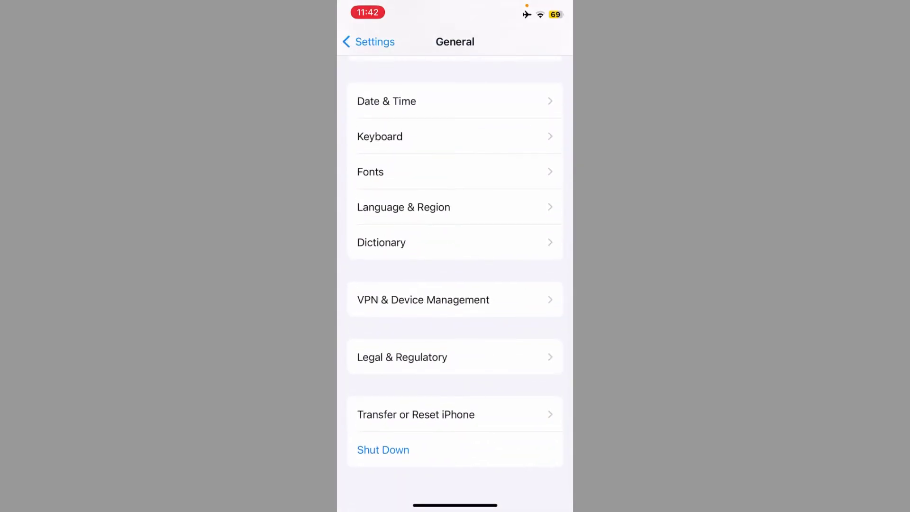
{"action": "left_click", "coordinate": [423, 299]}
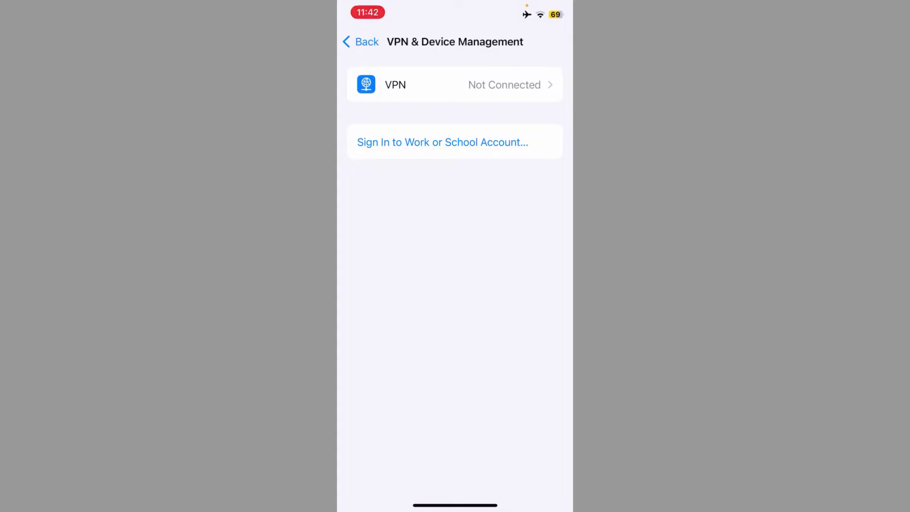
{"action": "left_click", "coordinate": [361, 41]}
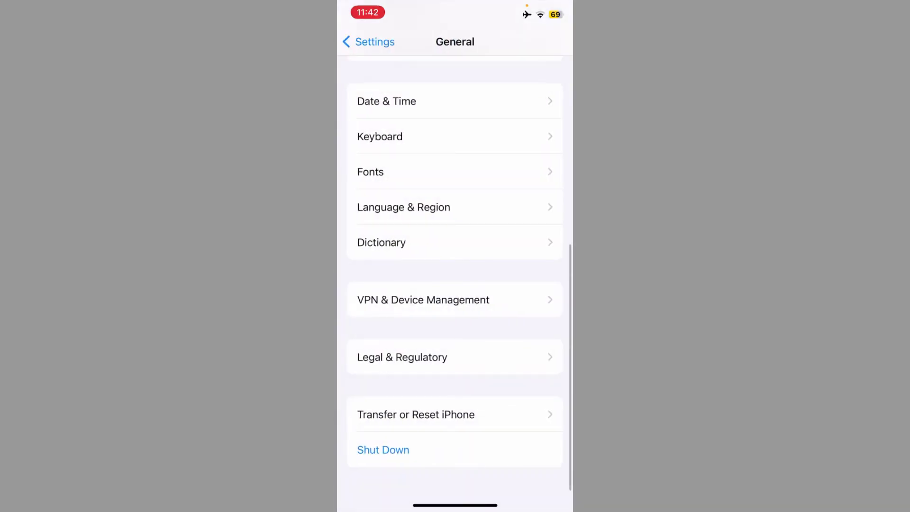
Step: View the Reset choices under Transfer or Reset iPhone, then return to the Home Screen
{"action": "left_click", "coordinate": [416, 415]}
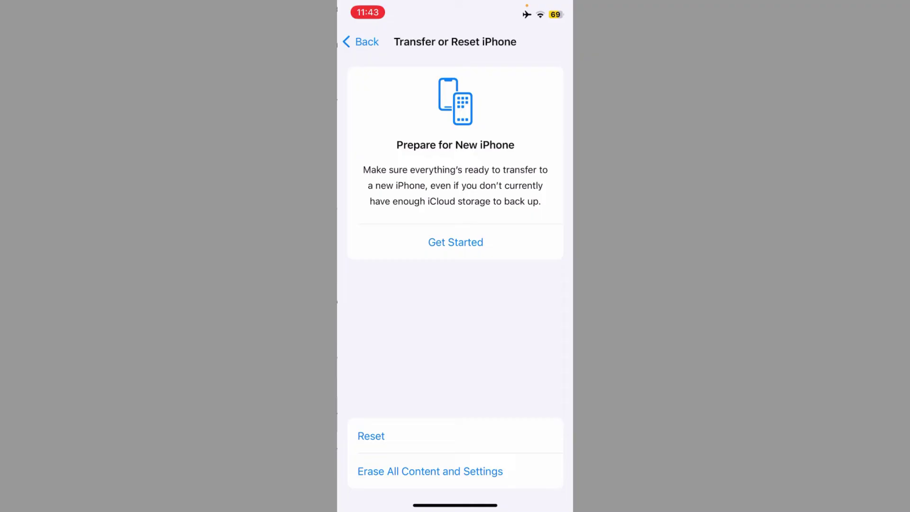
{"action": "left_click", "coordinate": [370, 434]}
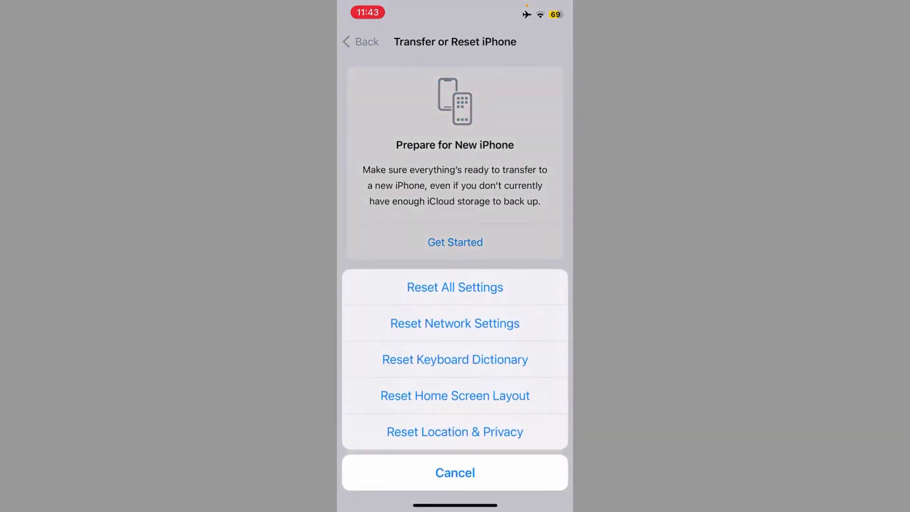
{"action": "left_click_drag", "start_coordinate": [455, 505], "coordinate": [455, 284]}
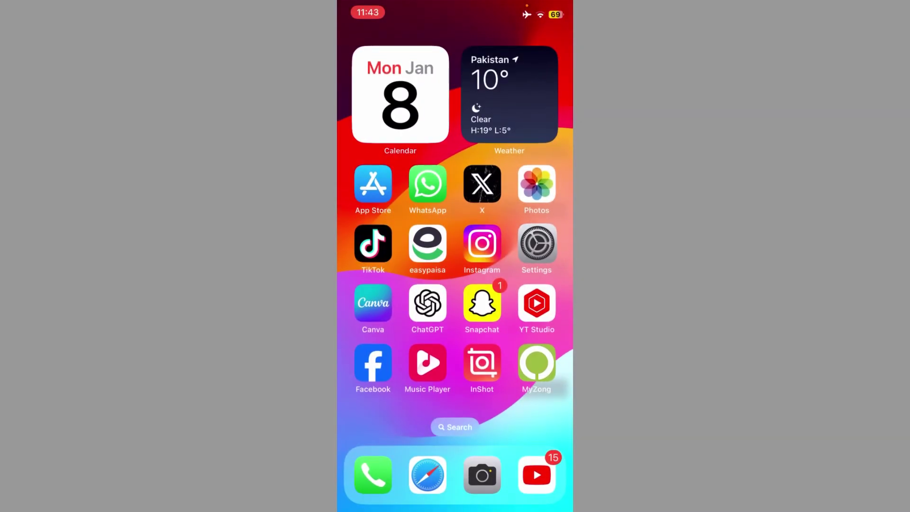
Step: Search the App Store for 'instagram' and view its listing with the available update
{"action": "left_click", "coordinate": [399, 100]}
{"action": "left_click", "coordinate": [447, 79]}
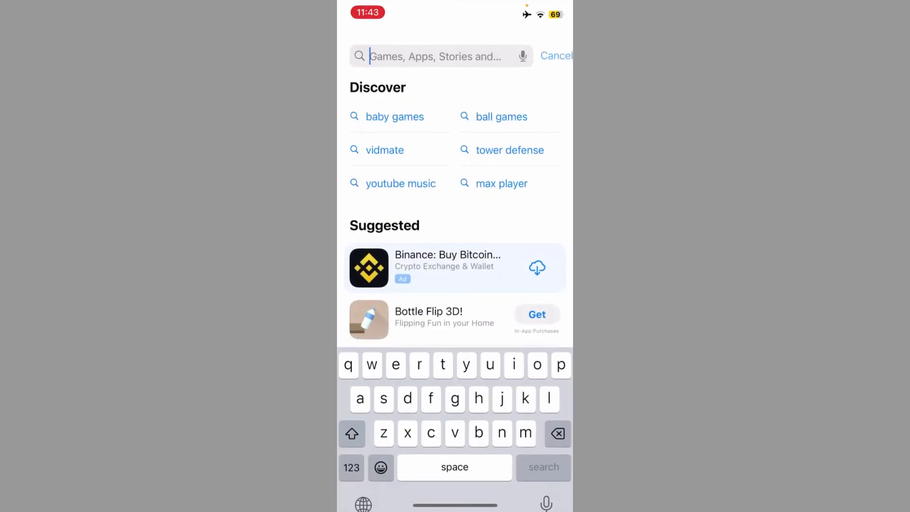
{"action": "type", "text": "igstagram"}
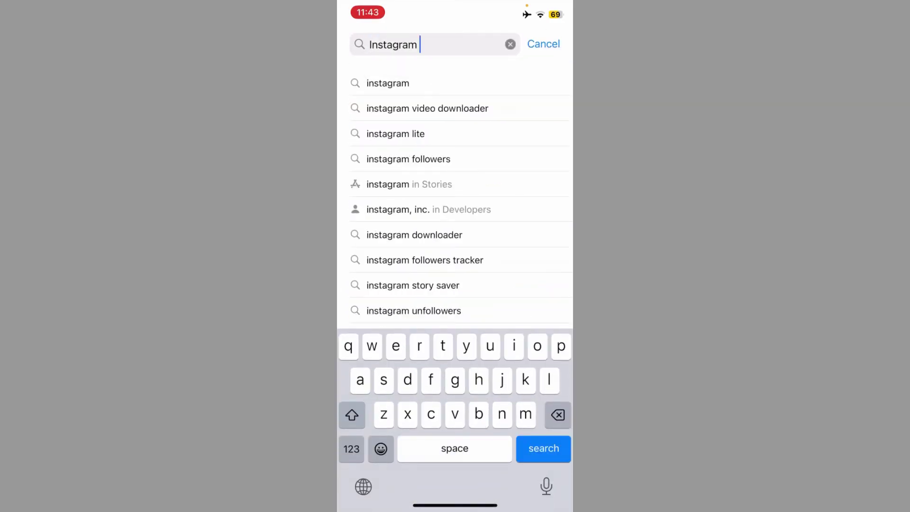
{"action": "key", "text": "Return"}
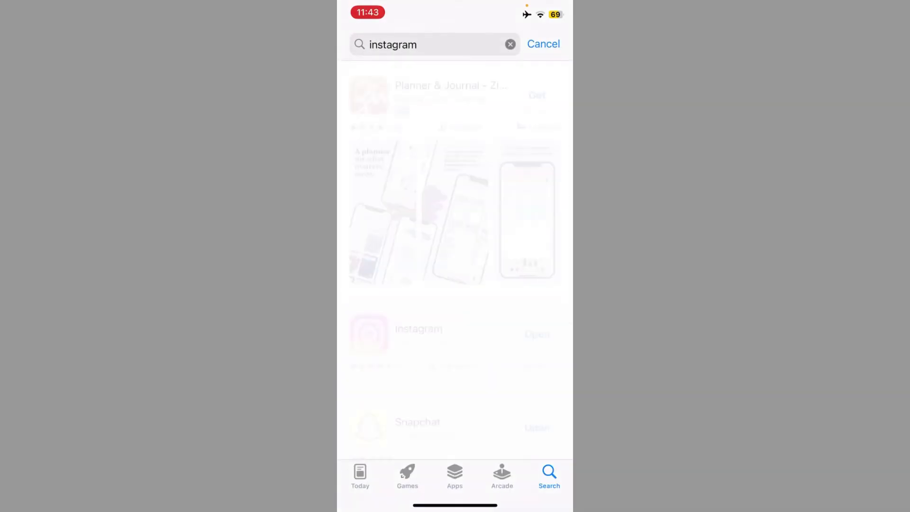
{"action": "left_click", "coordinate": [427, 332]}
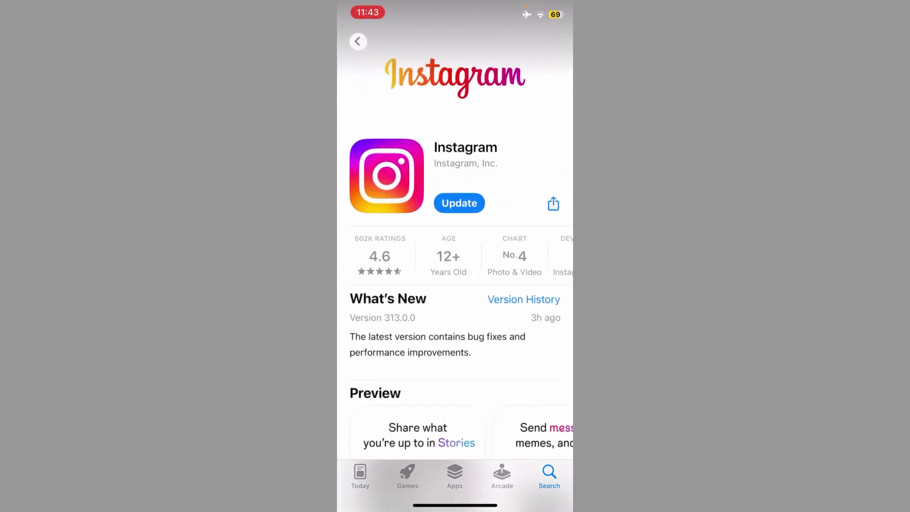
Step: Launch Instagram and reach Settings and privacy from the profile menu
{"action": "left_click_drag", "start_coordinate": [455, 505], "coordinate": [455, 284]}
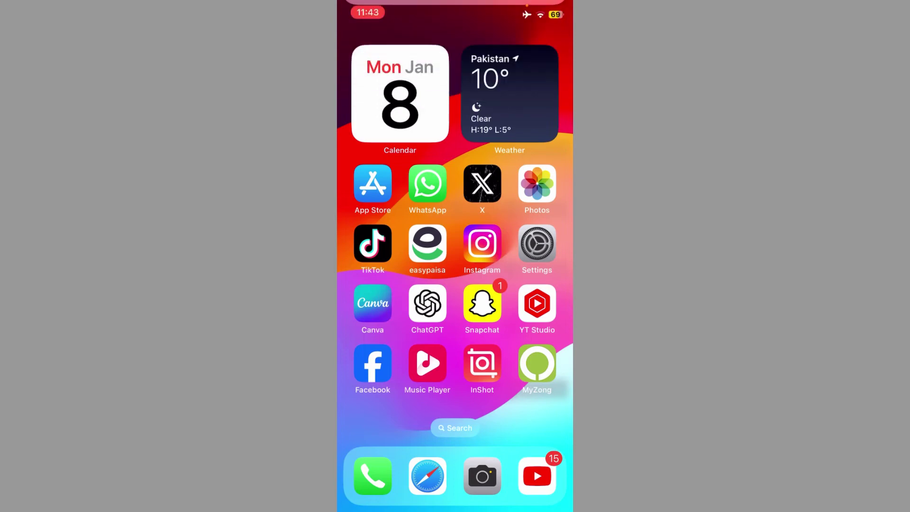
{"action": "left_click", "coordinate": [482, 244]}
{"action": "left_click", "coordinate": [549, 476]}
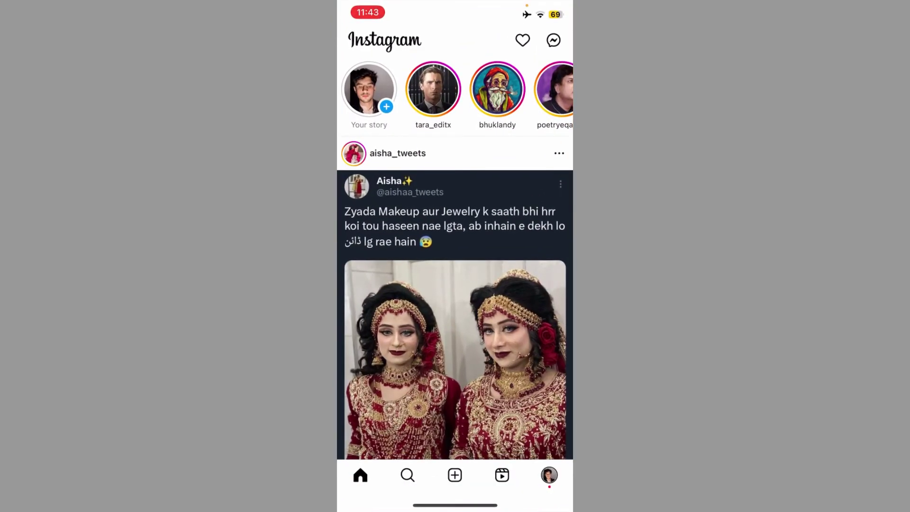
{"action": "left_click", "coordinate": [556, 43]}
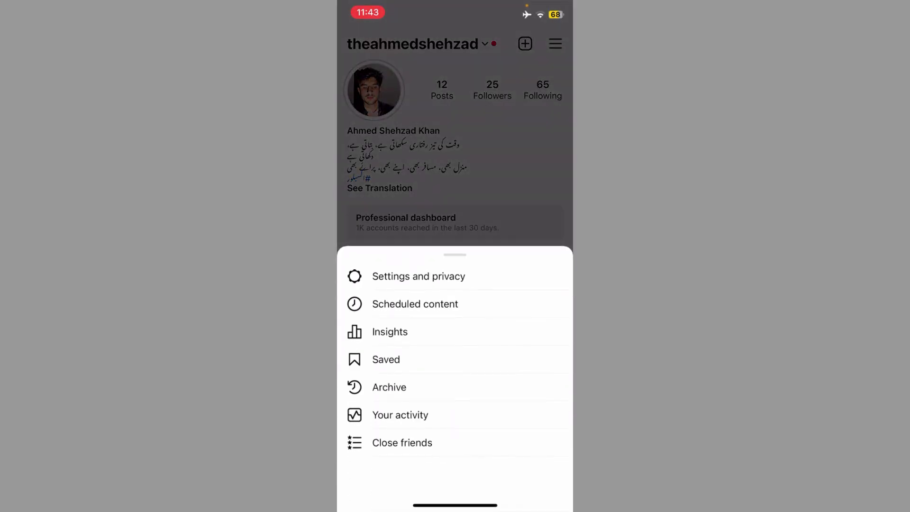
{"action": "left_click", "coordinate": [417, 276]}
{"action": "scroll", "coordinate": [456, 249], "scroll_direction": "down", "scroll_amount": 10}
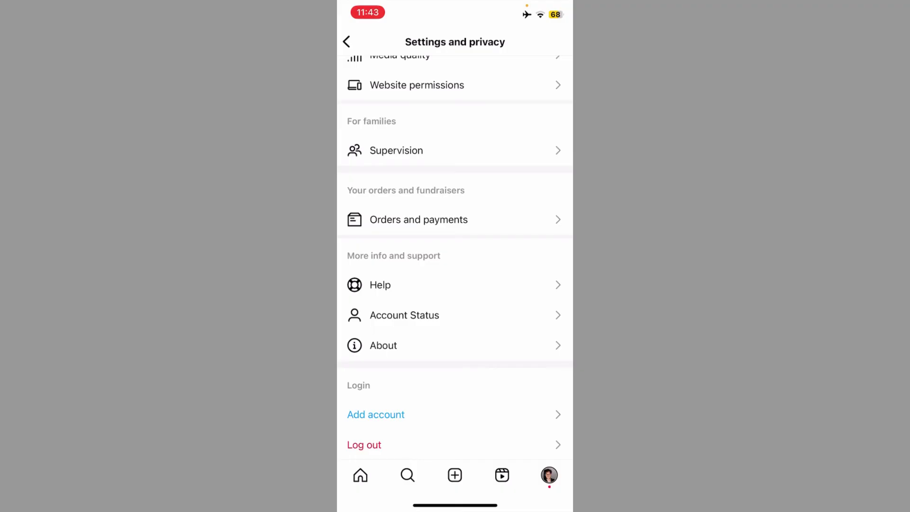
Step: Show the 'Log out of all accounts' sheet, dismiss it without logging out, and close Instagram
{"action": "left_click", "coordinate": [365, 444]}
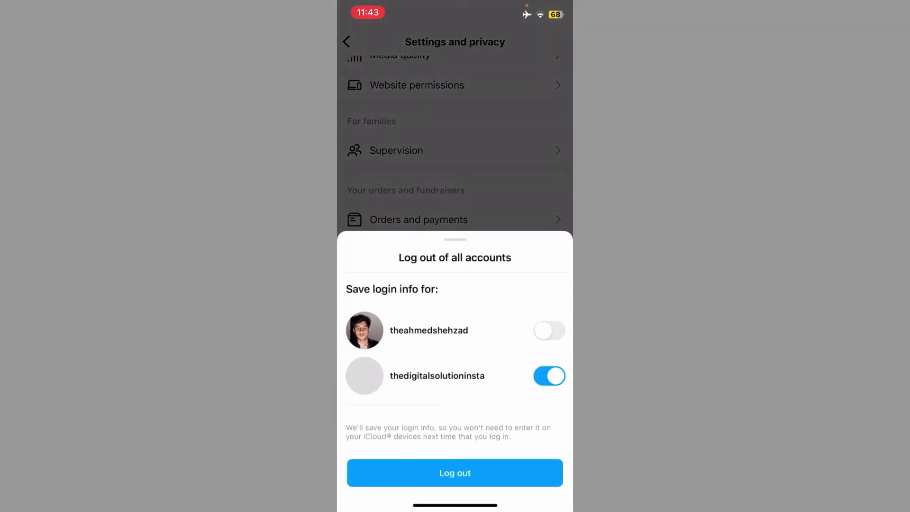
{"action": "left_click", "coordinate": [456, 143]}
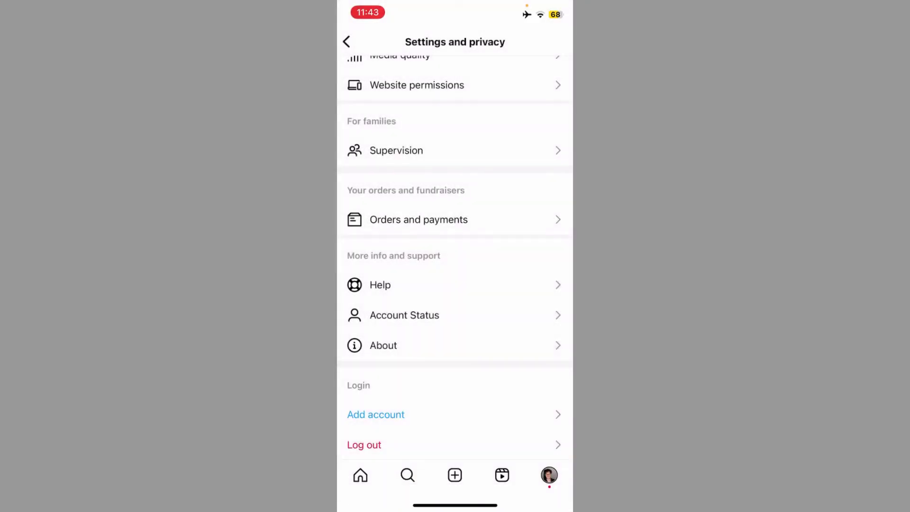
{"action": "left_click_drag", "start_coordinate": [455, 504], "coordinate": [455, 284]}
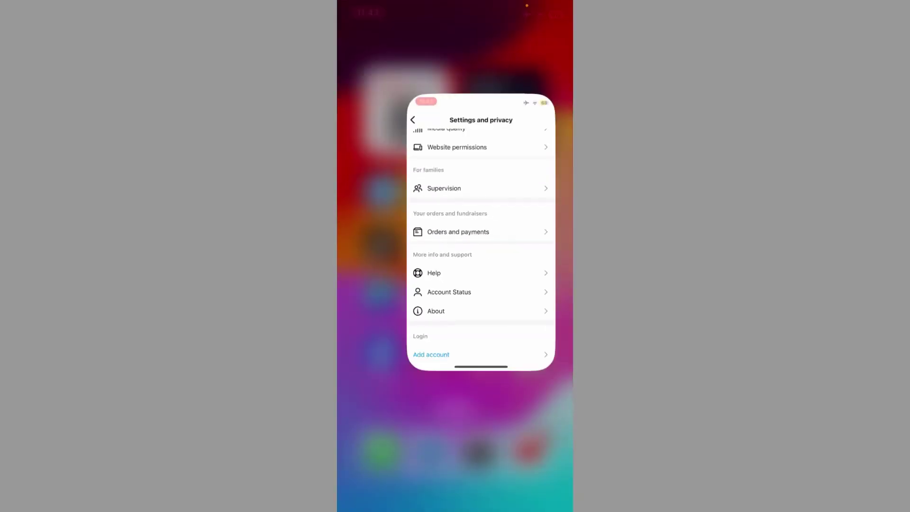